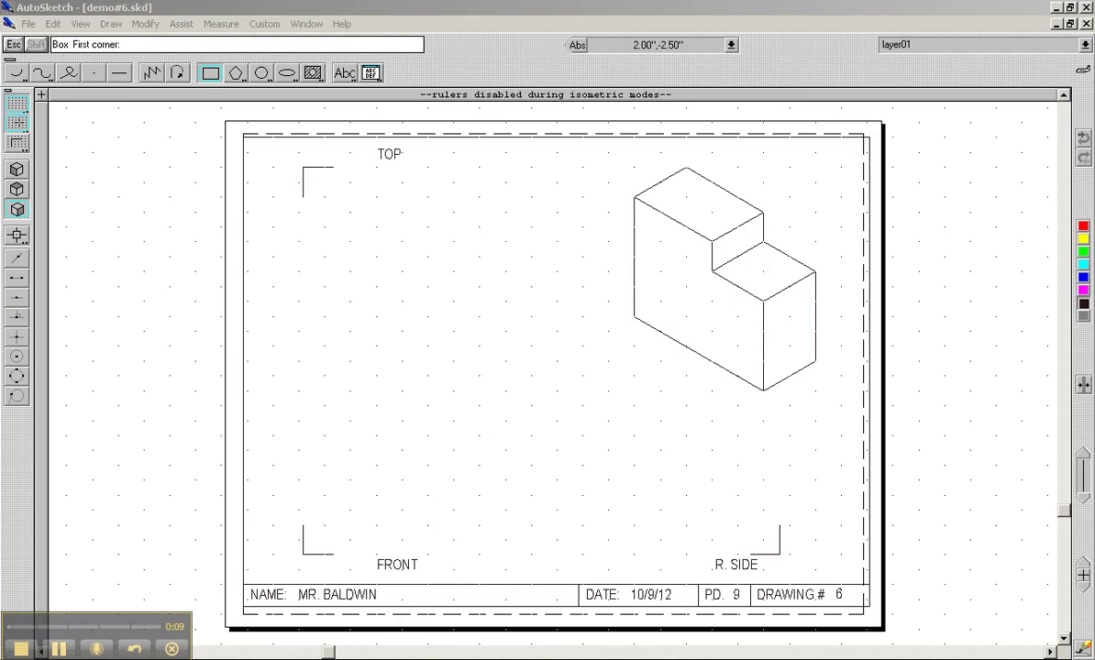
Switch from the AutoSketch isometric sheet to the WB6 wireframe block in EDUCATOR
key(alt+Tab)
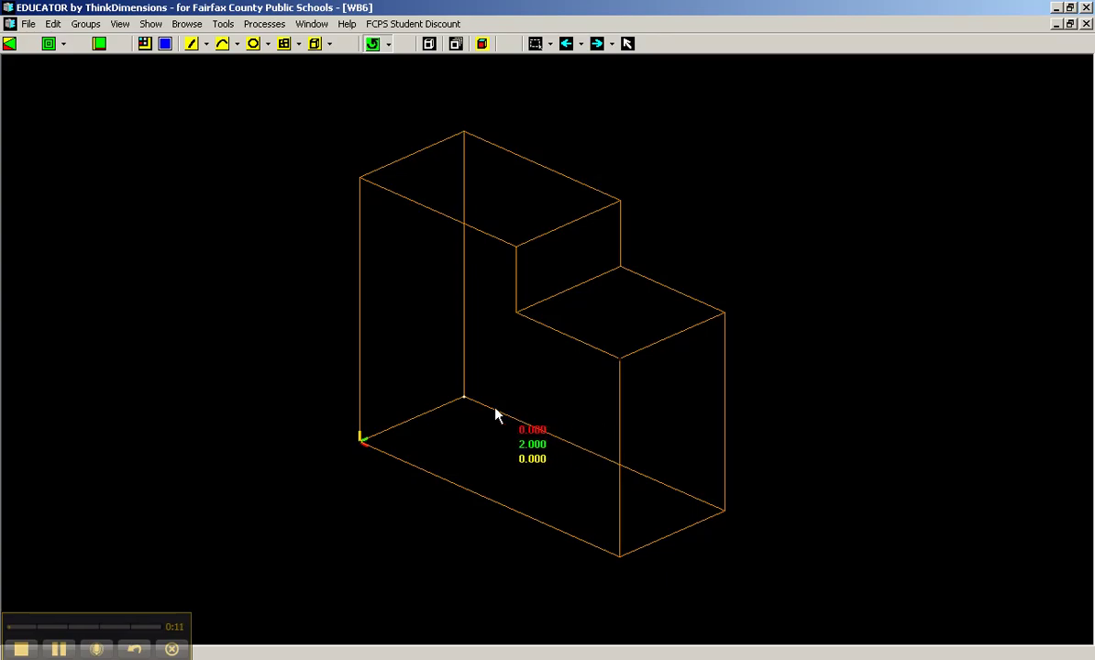
Reset the view along +Y so the WB6 block shows its flat stepped front profile
click(100, 44)
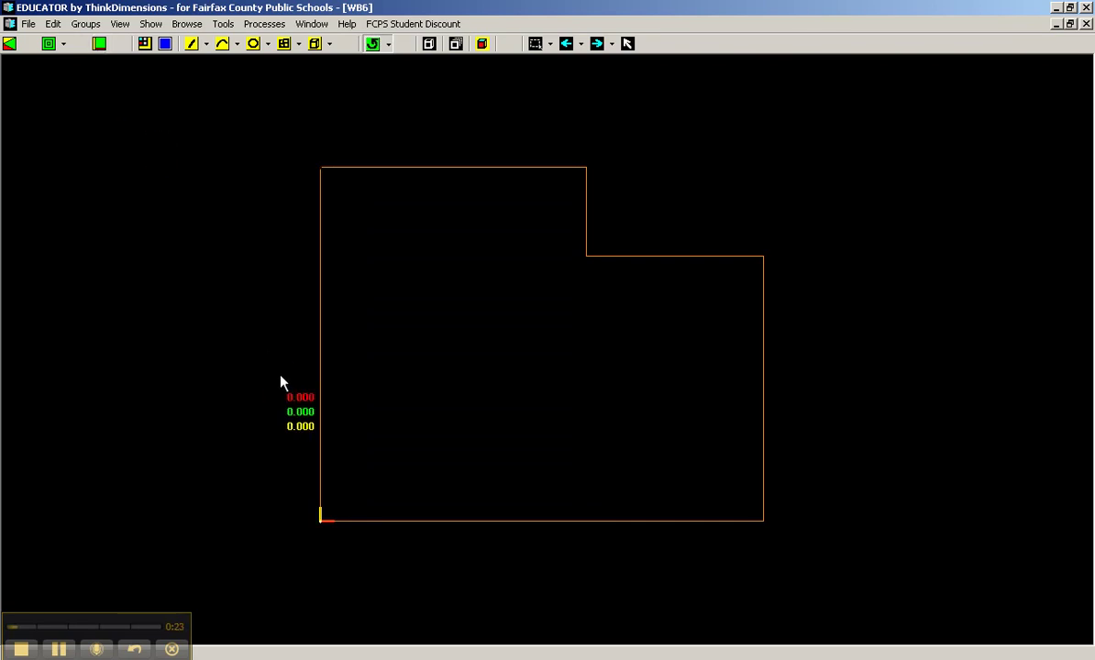
In AutoSketch, draw the stepped front outline corner by corner with Line, right isometric plane off
click(458, 653)
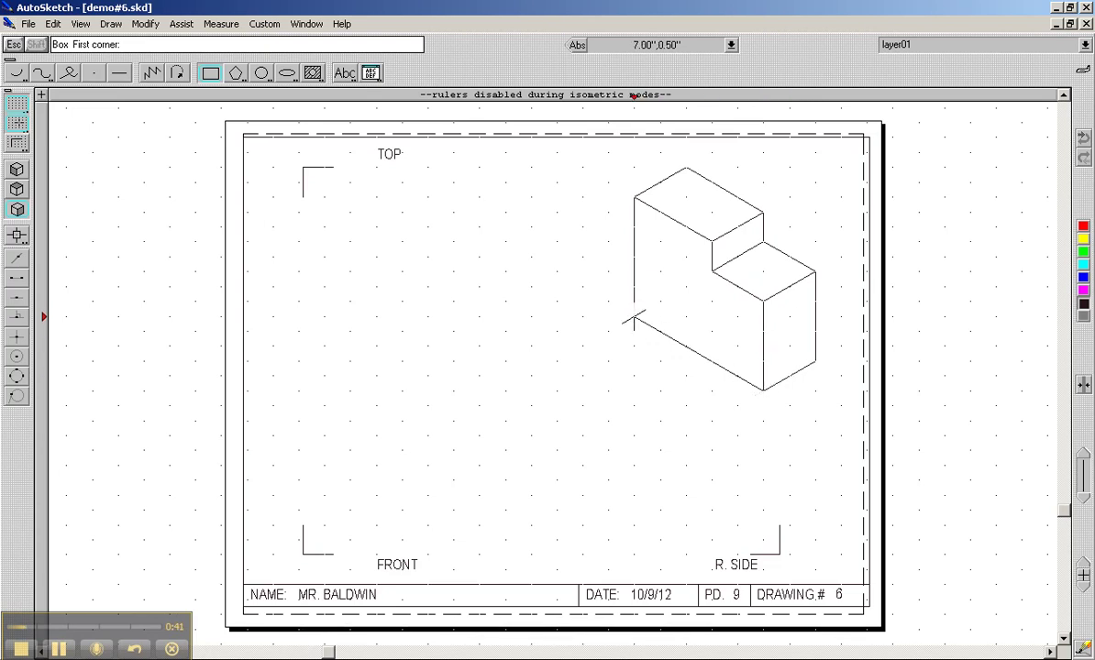
click(113, 73)
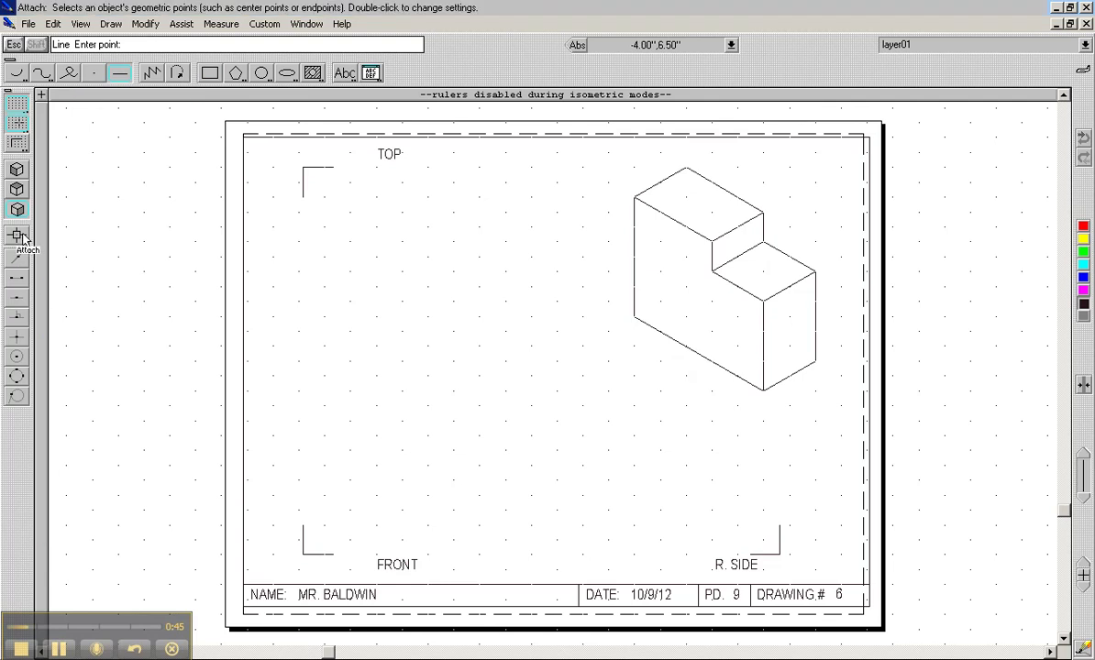
click(16, 209)
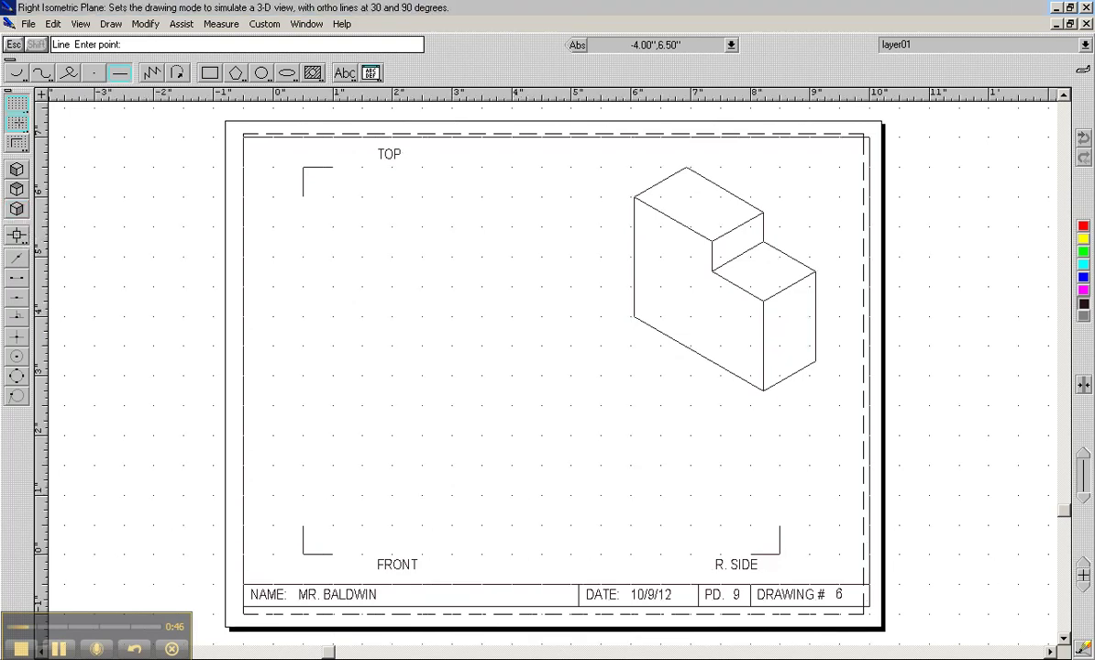
click(304, 554)
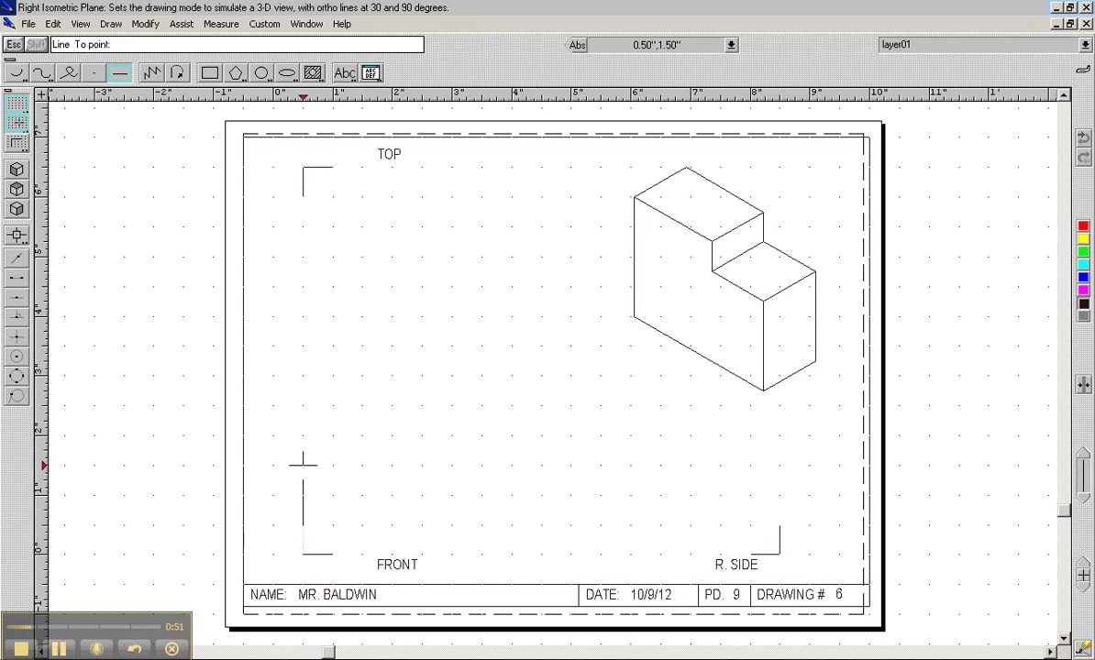
click(302, 435)
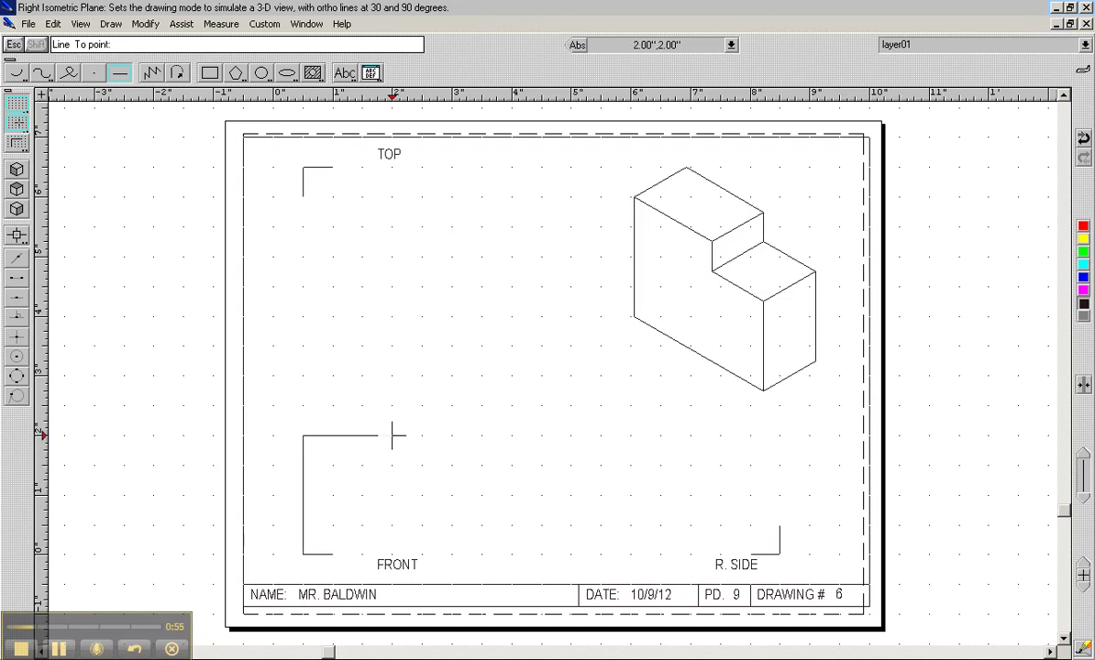
click(393, 465)
click(451, 466)
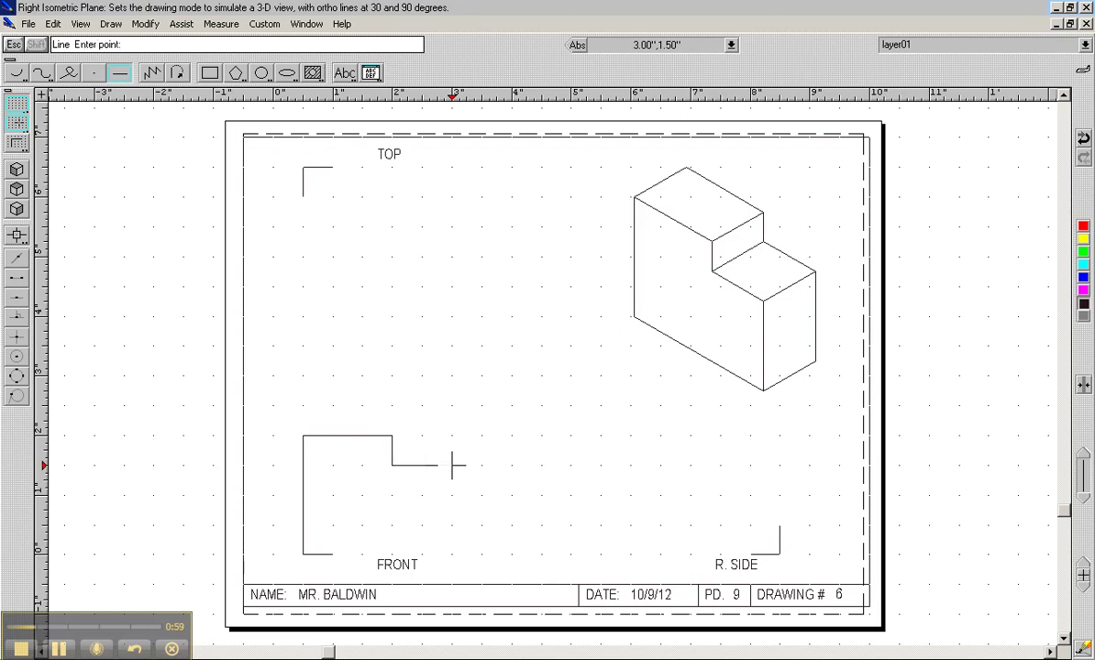
click(451, 555)
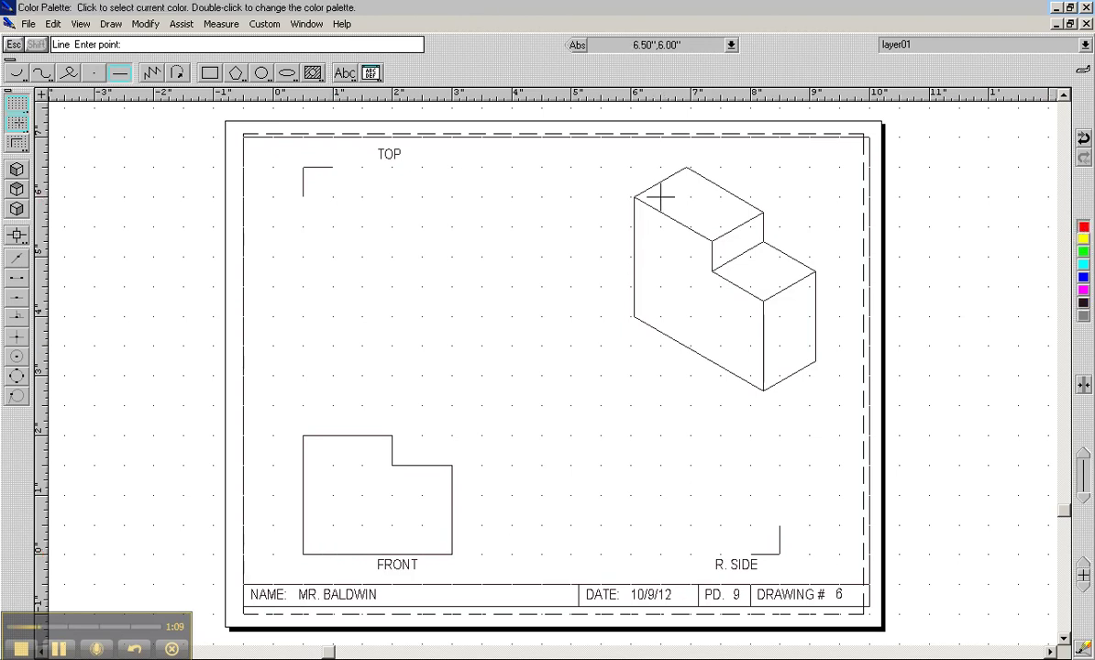
Draw red vertical projection lines from the front view's left edge, step and right edge up toward TOP
click(119, 78)
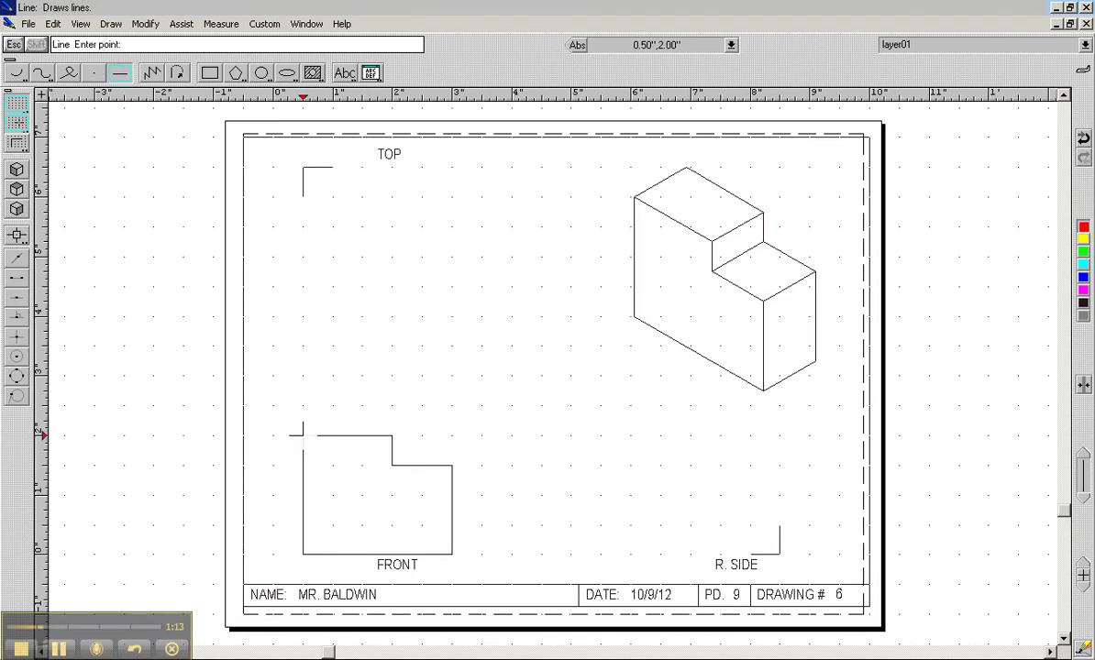
click(303, 225)
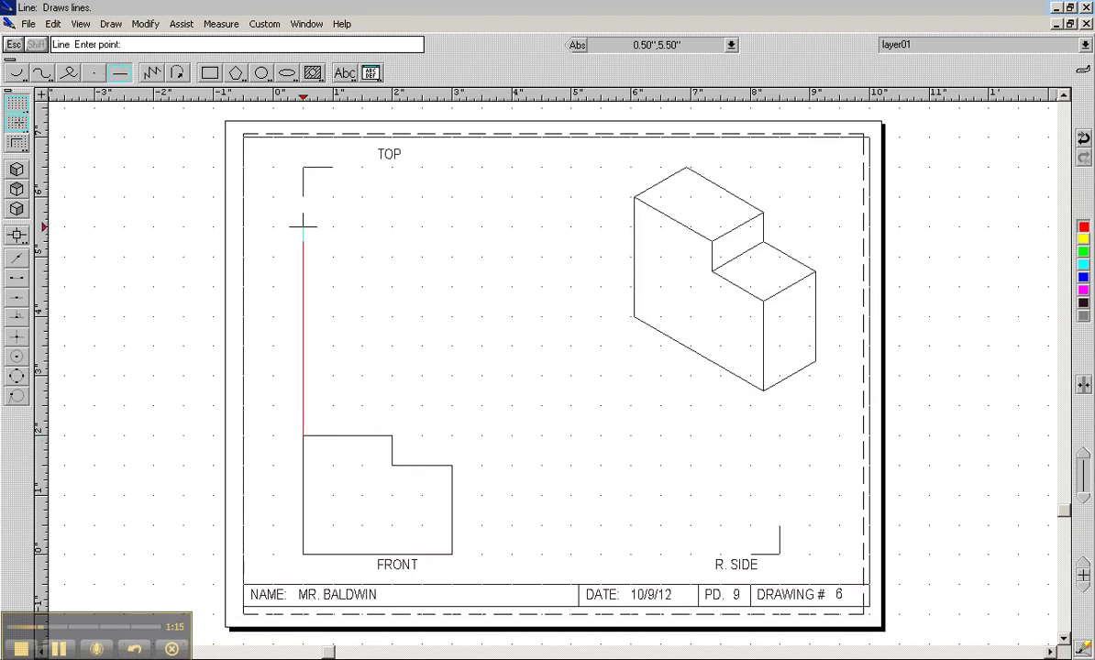
click(392, 435)
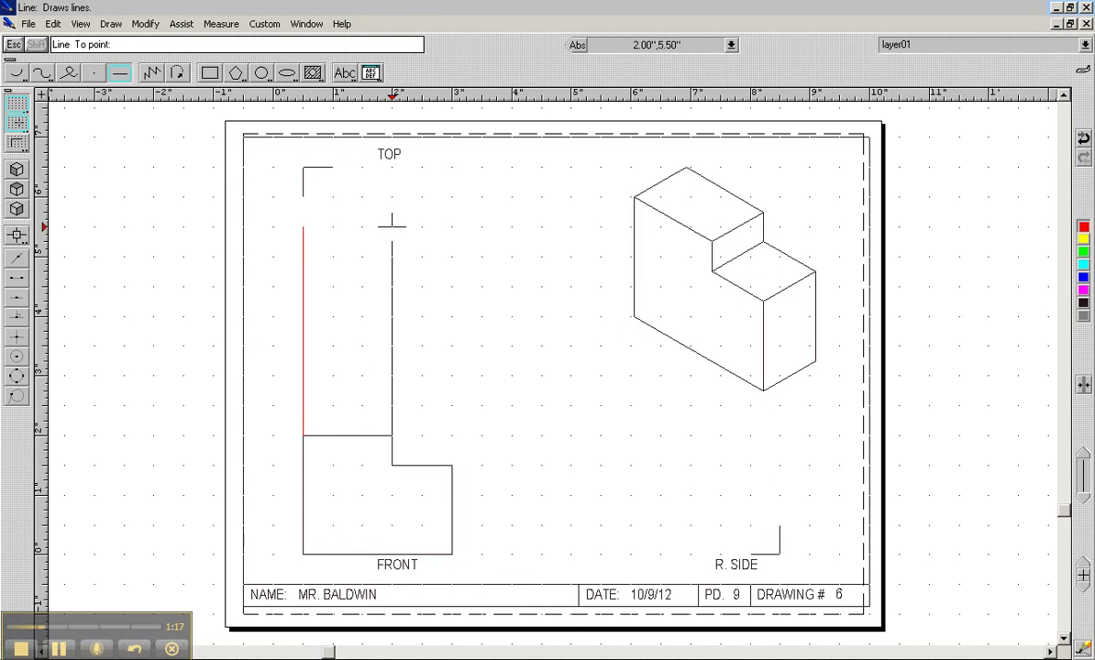
click(392, 225)
click(451, 465)
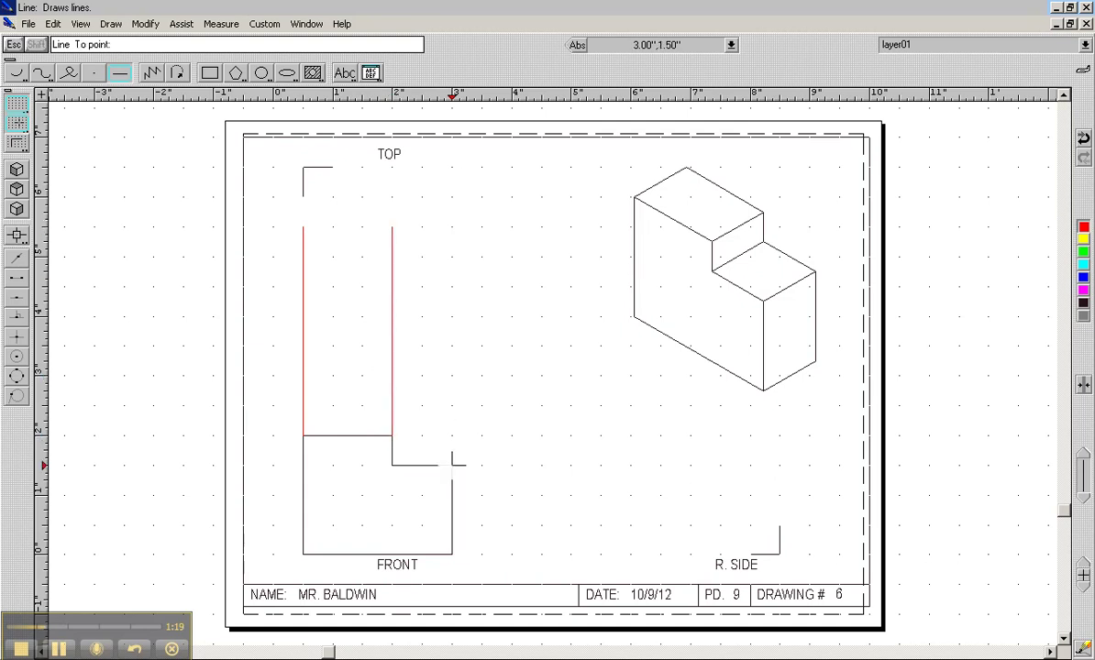
click(452, 224)
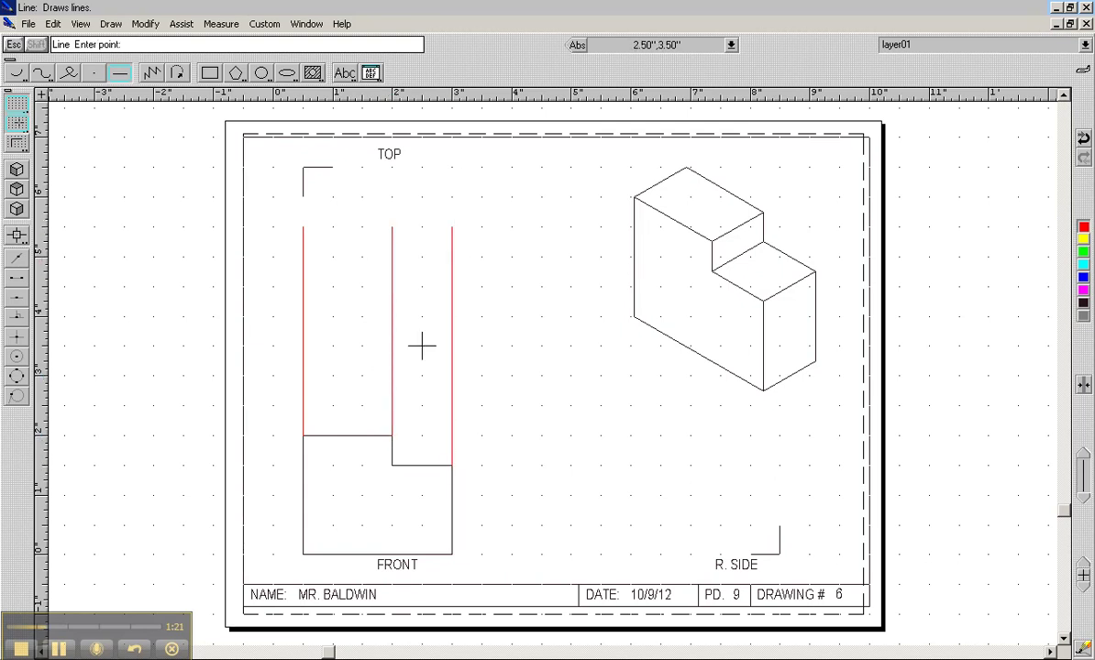
click(477, 649)
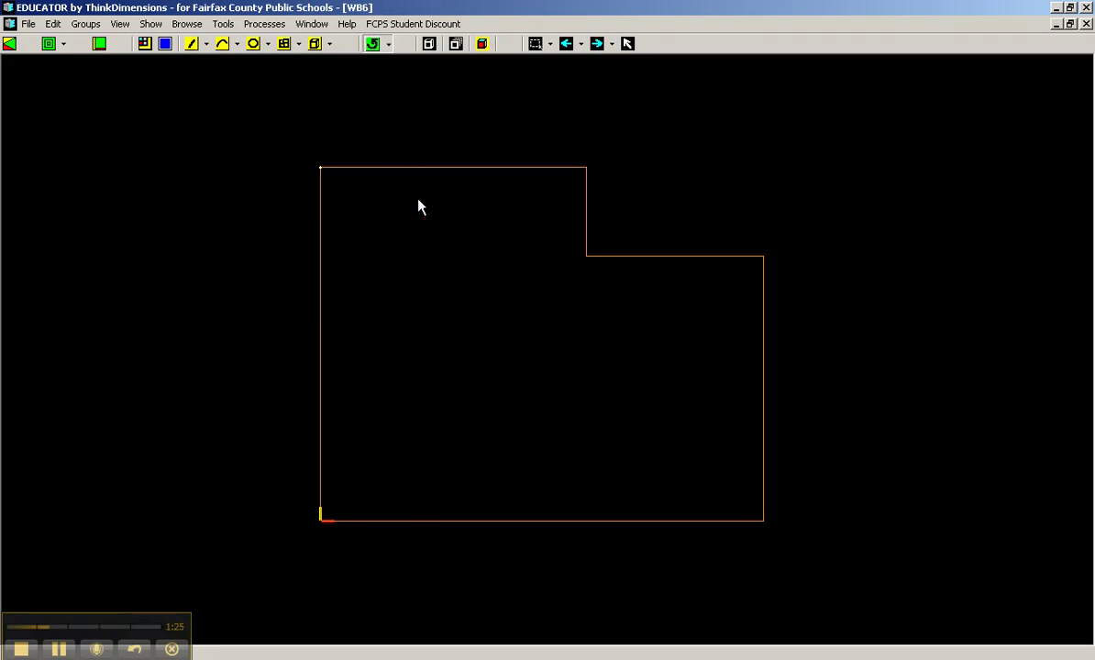
Rotate the model to look down on its top, then go back to the drawing sheet
drag(419, 211, 422, 403)
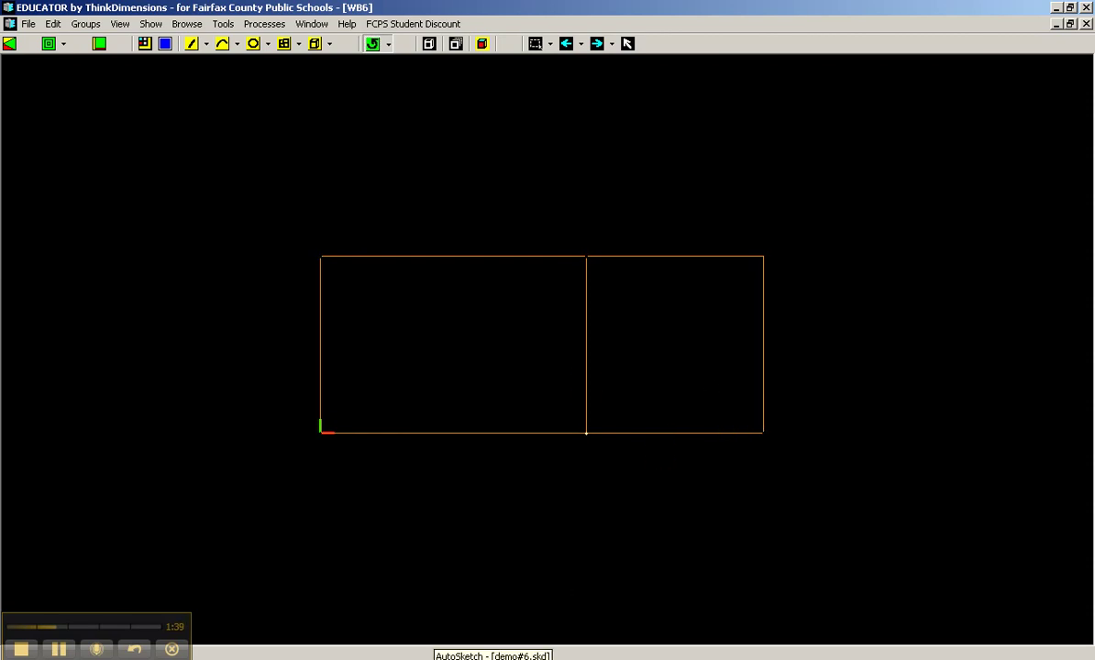
click(441, 655)
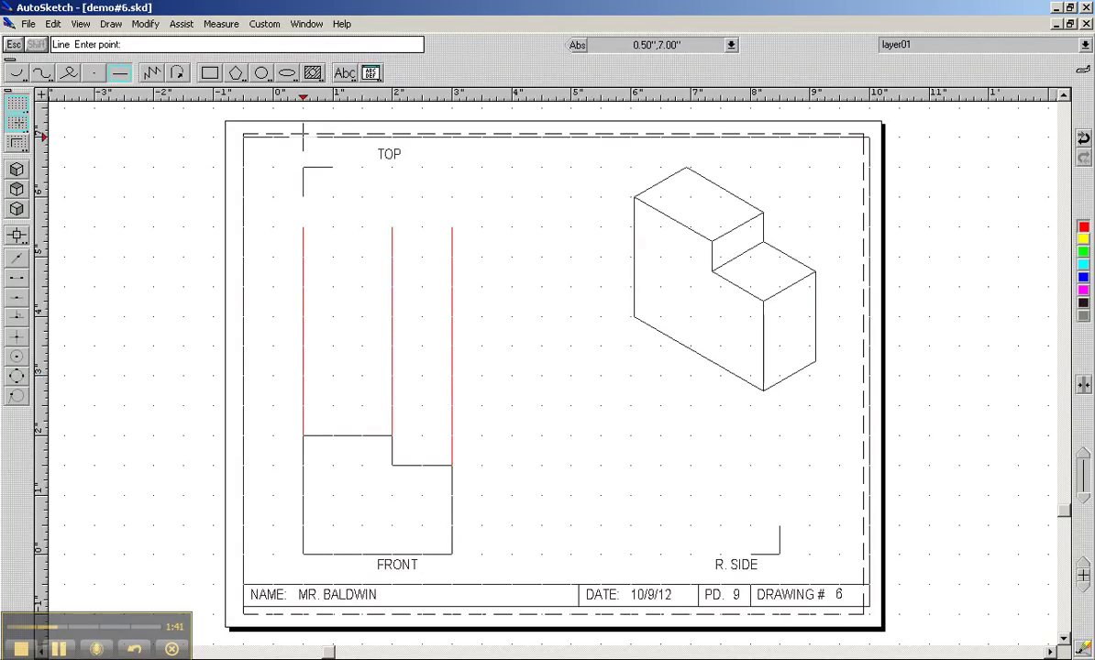
Draw two adjoining boxes at the upper ends of the red projection lines as the TOP view
click(207, 78)
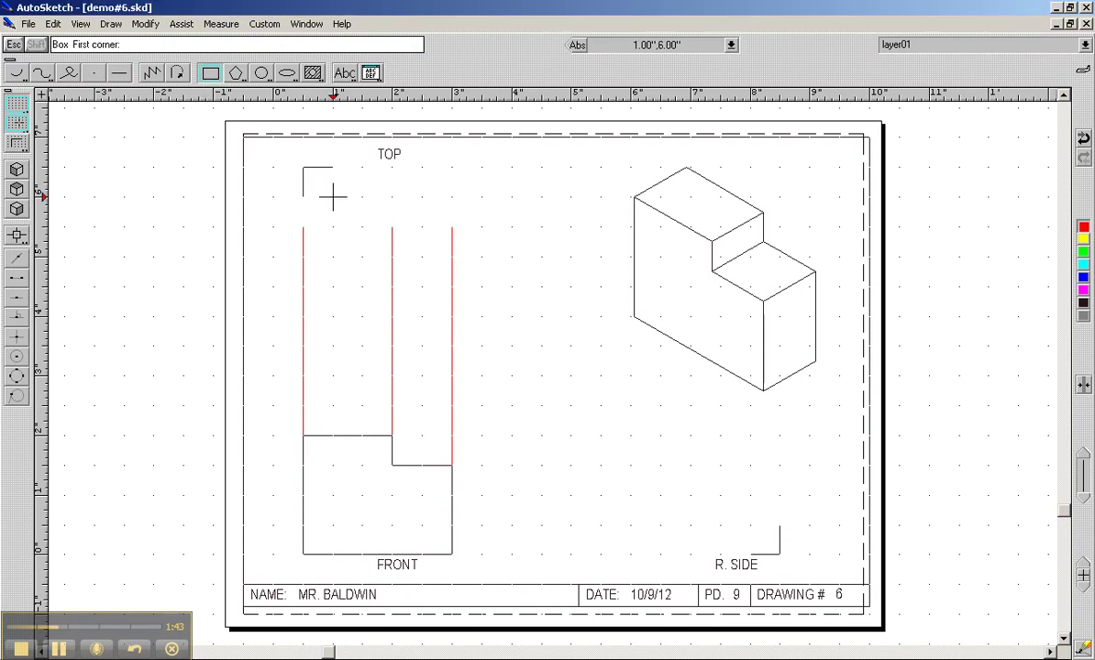
click(304, 167)
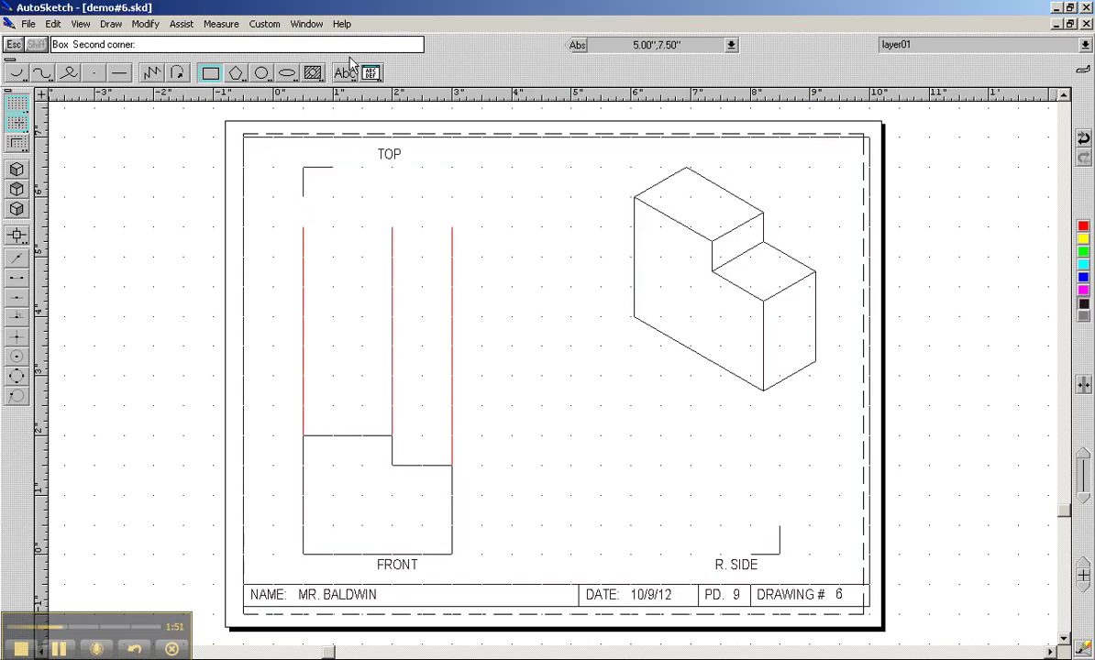
click(209, 77)
click(209, 77)
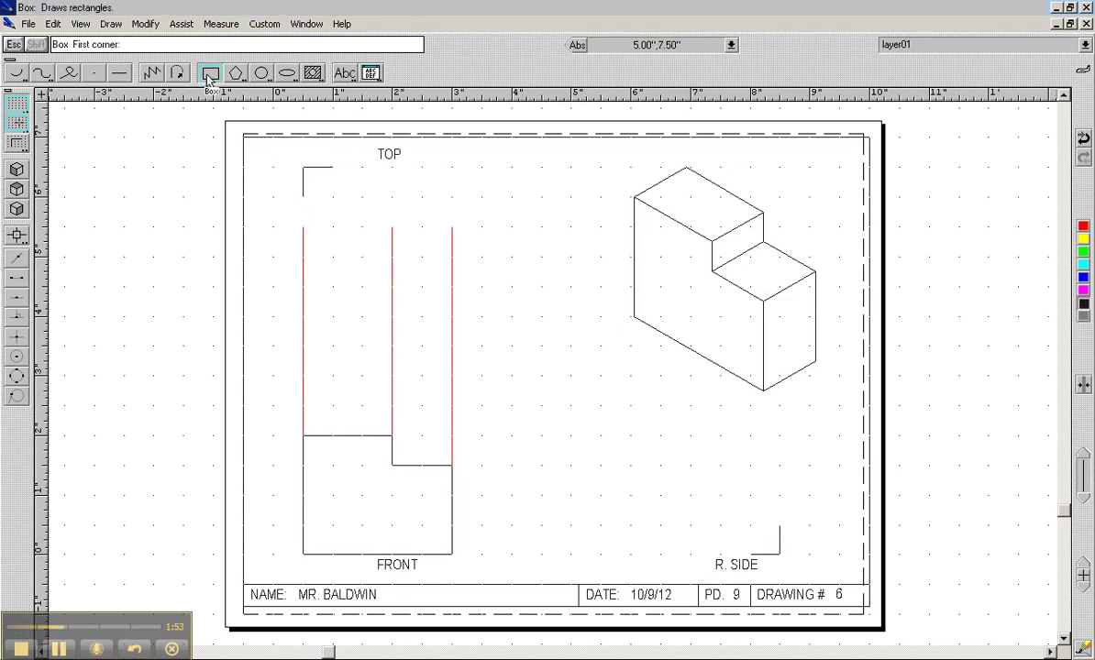
click(304, 195)
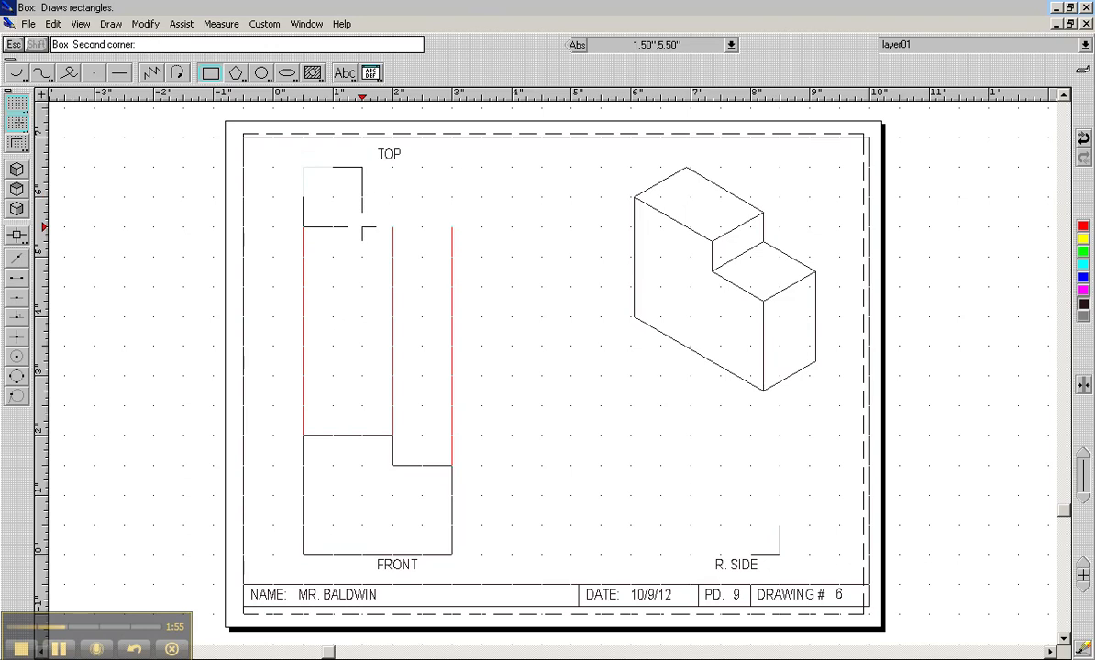
click(391, 226)
click(391, 227)
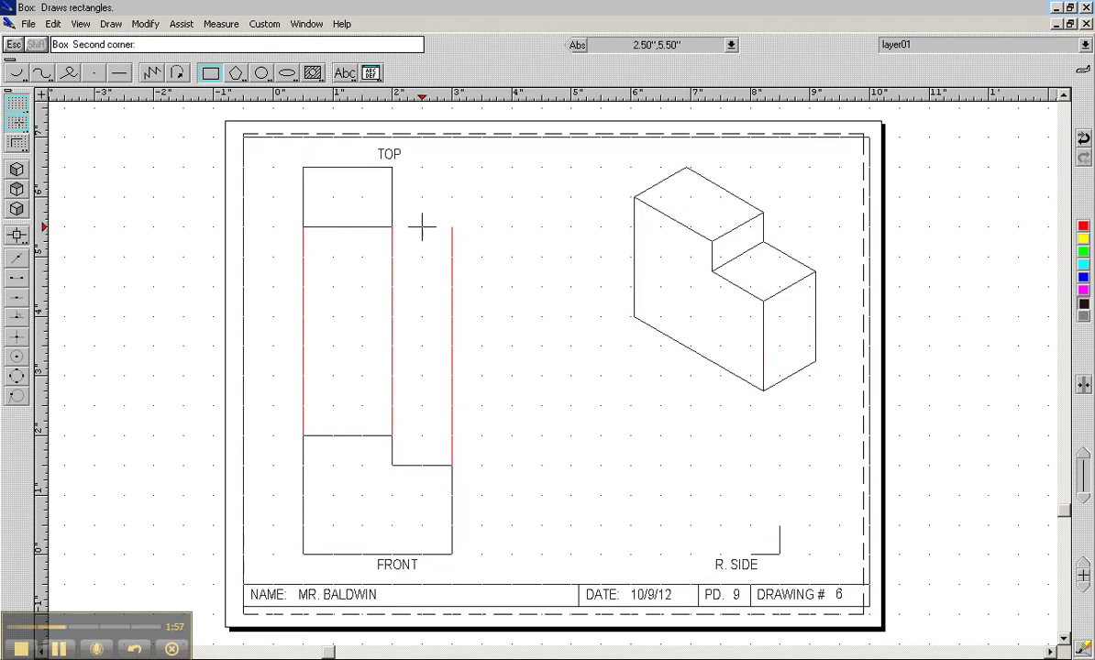
click(452, 167)
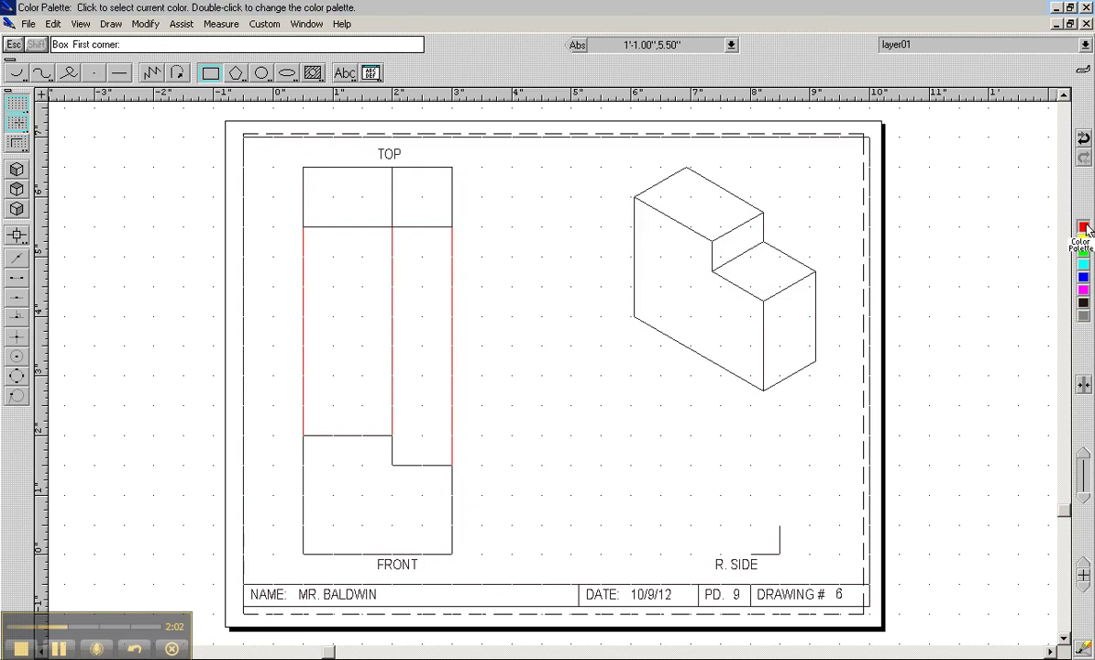
Draw red horizontal projection lines from the front view's bottom, step and top edges toward R. SIDE
click(120, 74)
click(452, 554)
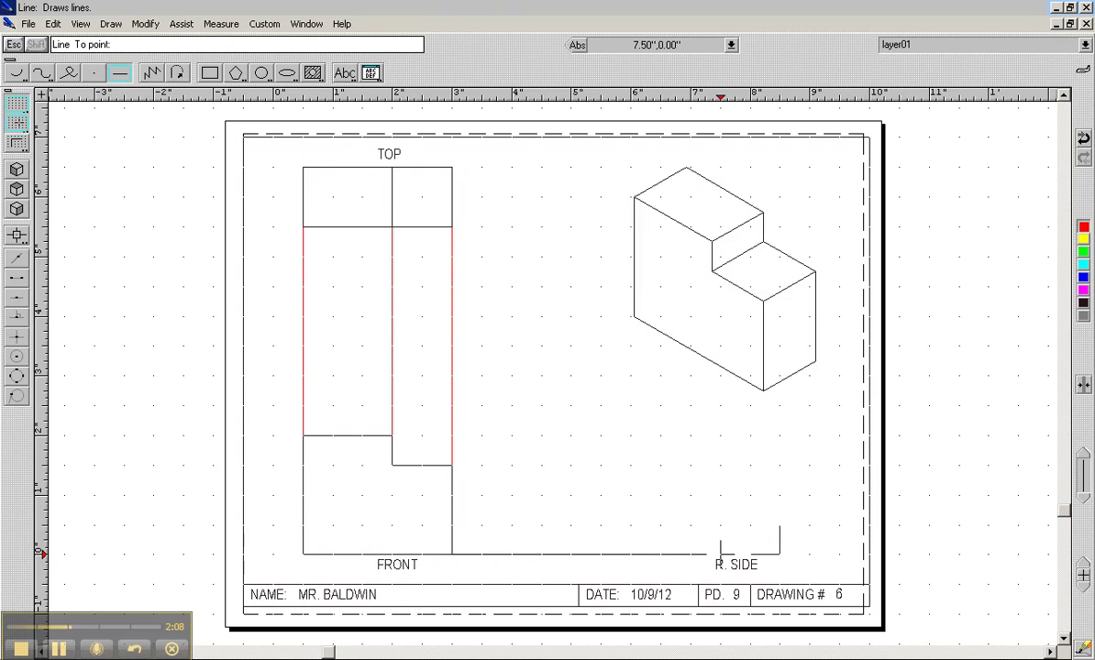
click(720, 554)
click(452, 465)
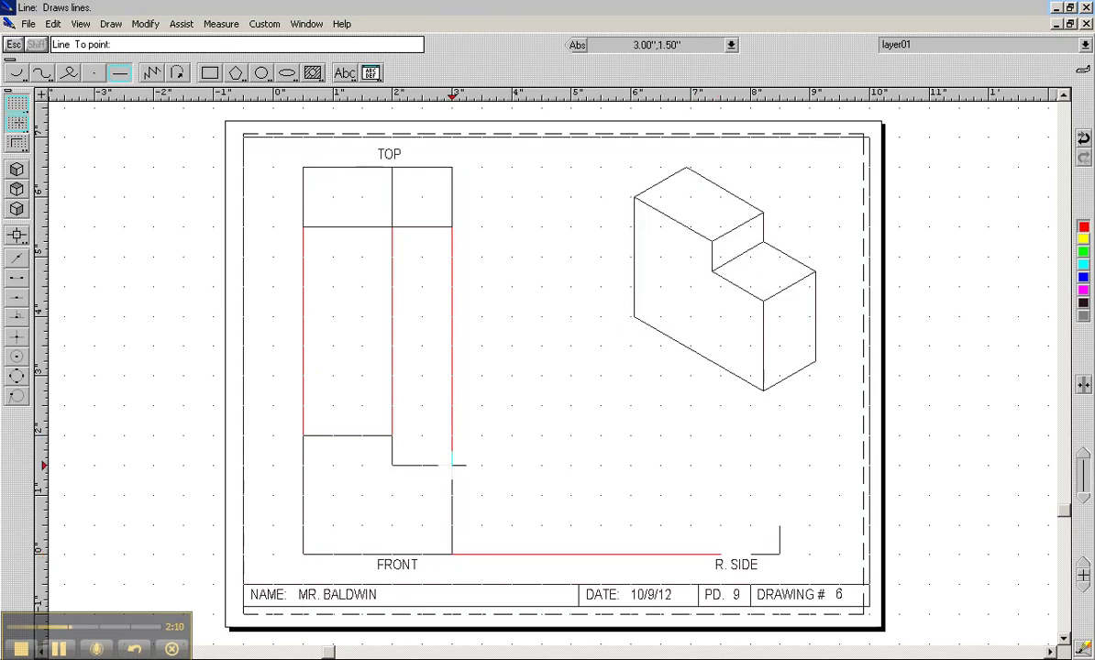
click(723, 464)
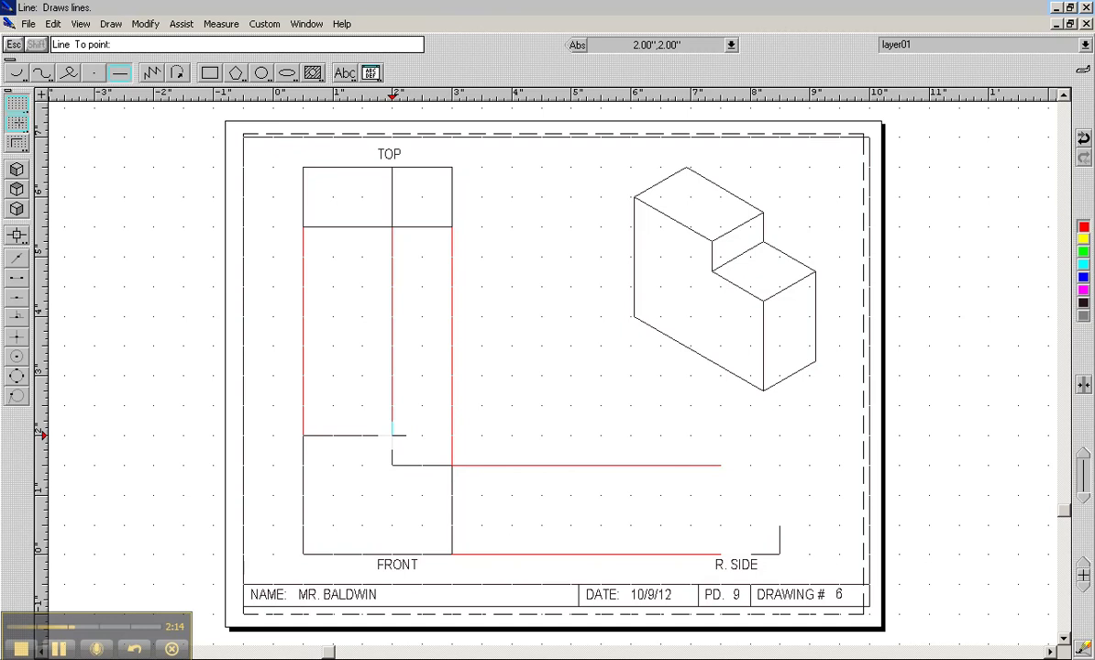
click(721, 436)
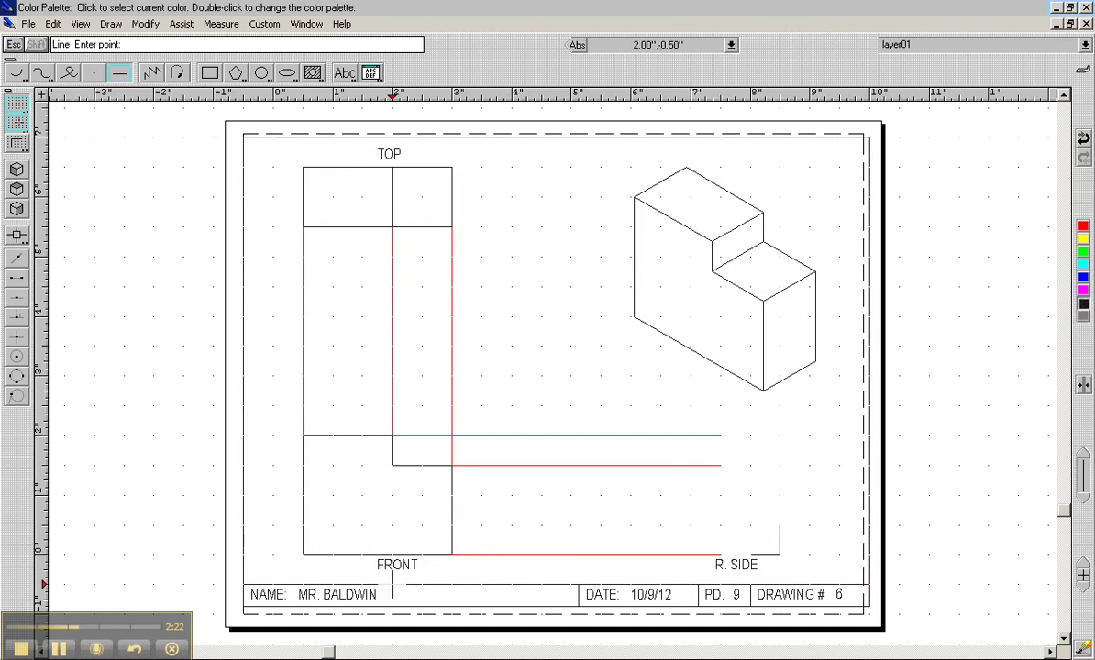
In EDUCATOR, reset to the front view and turn the block LeftRight to show its right side
key(alt+Tab)
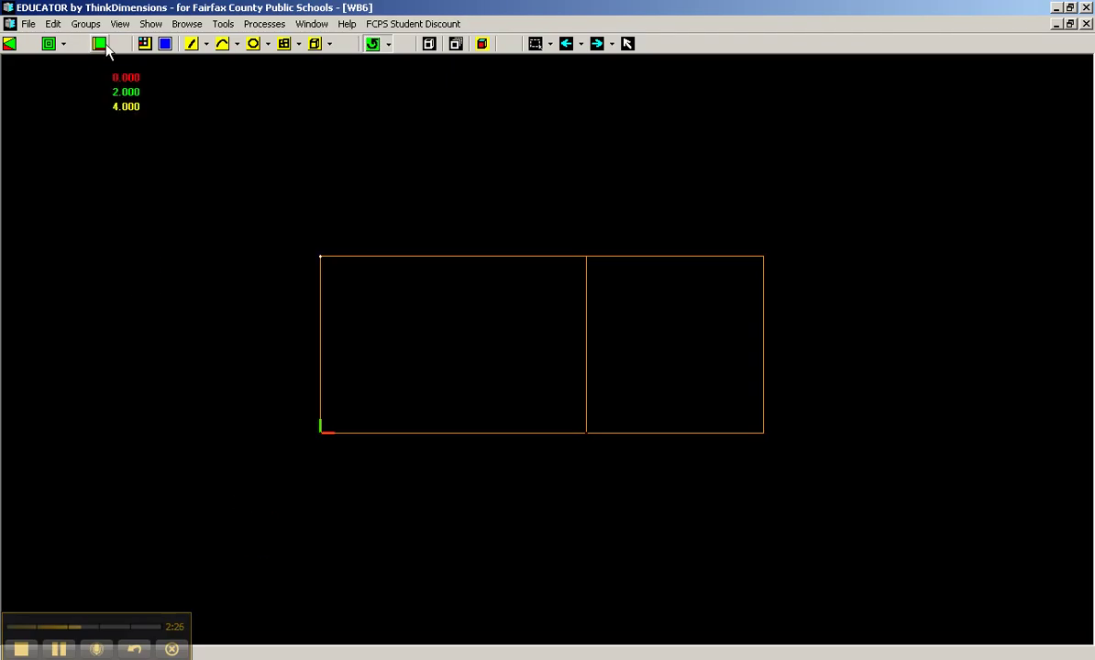
click(99, 45)
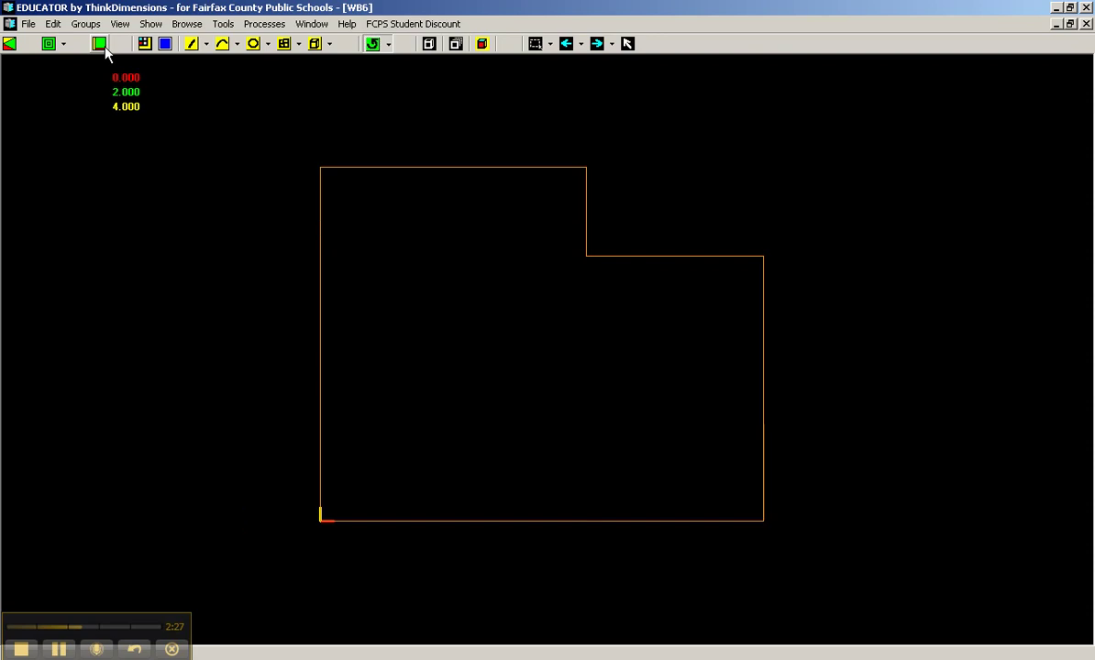
click(389, 46)
click(401, 76)
drag(836, 312, 471, 338)
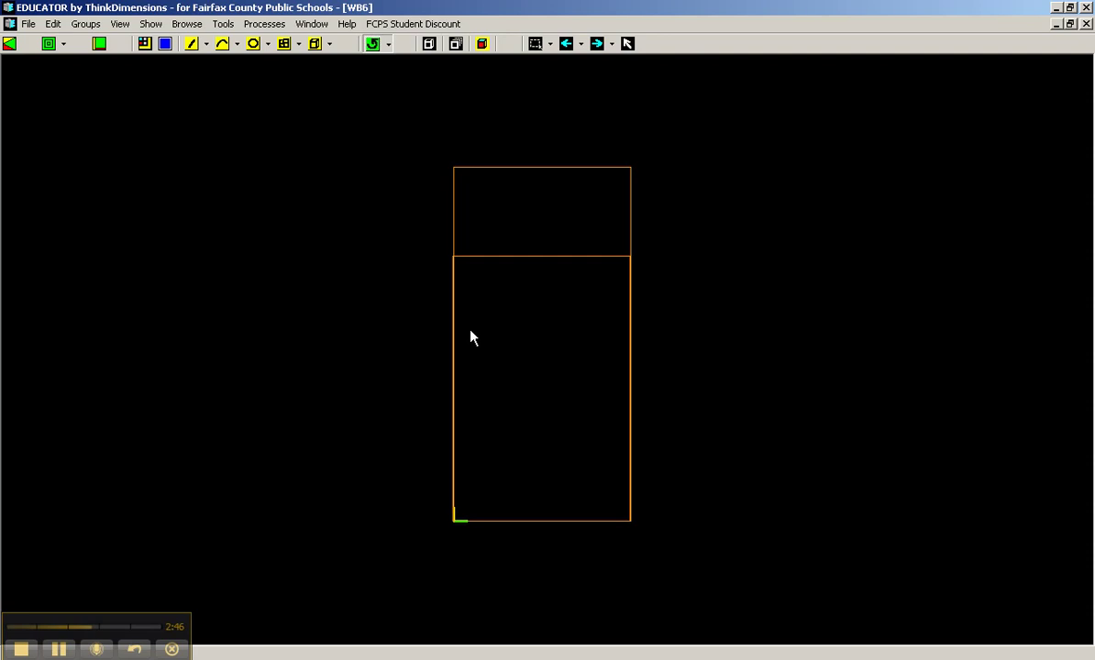
mouse_move(470, 338)
Back in AutoSketch, draw two stacked boxes at the red lines' ends as the R. SIDE view
click(477, 653)
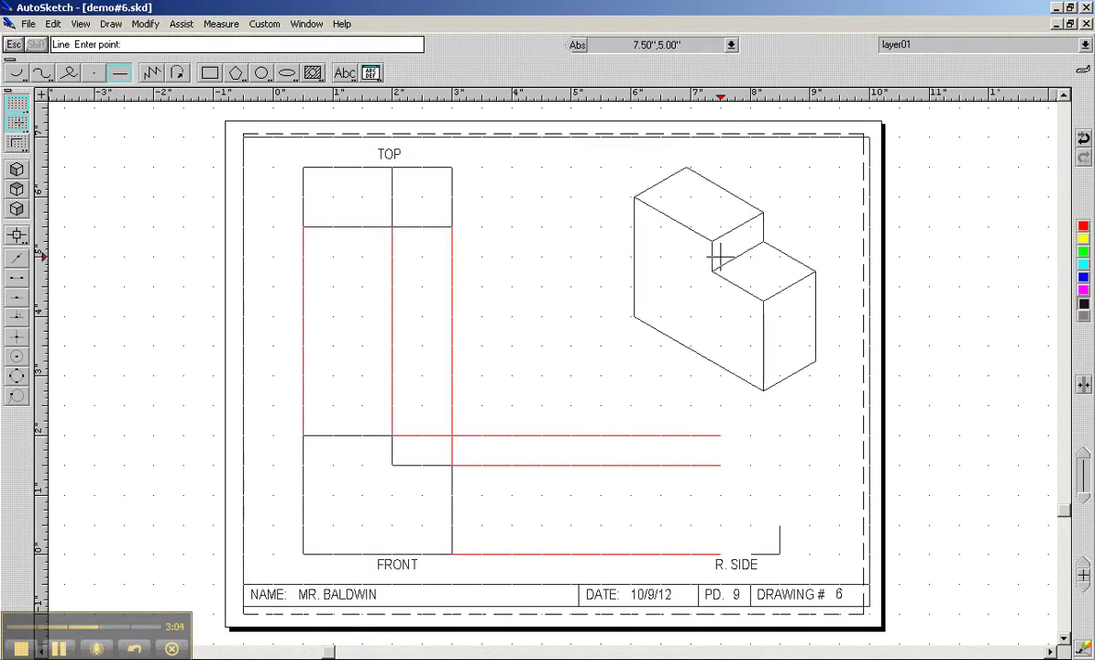
click(210, 72)
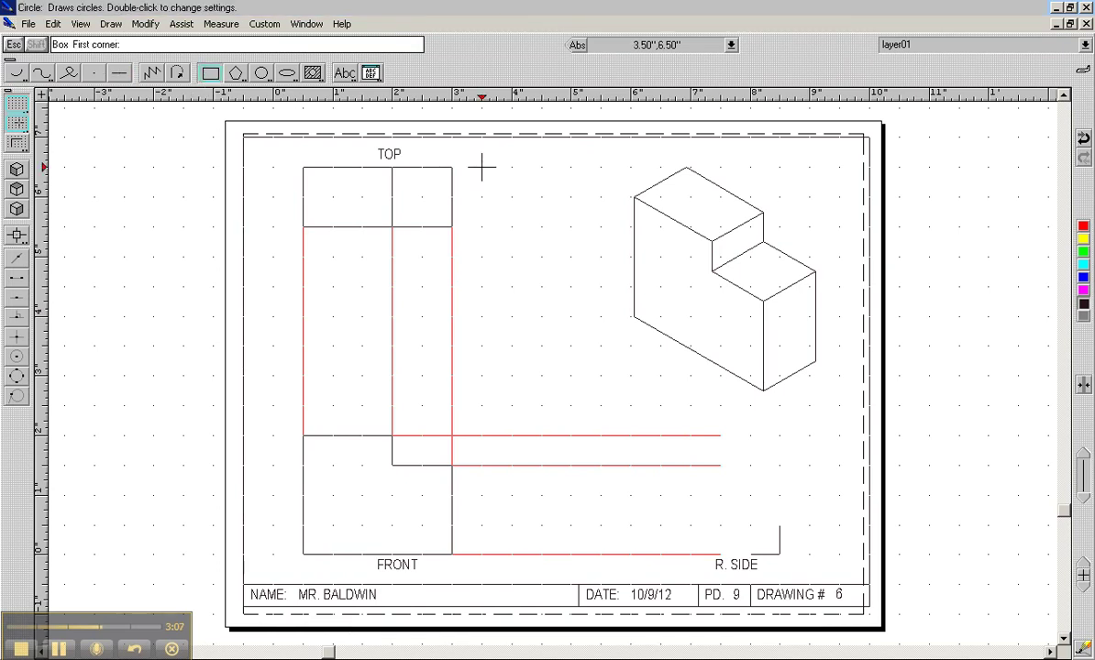
click(721, 436)
click(779, 496)
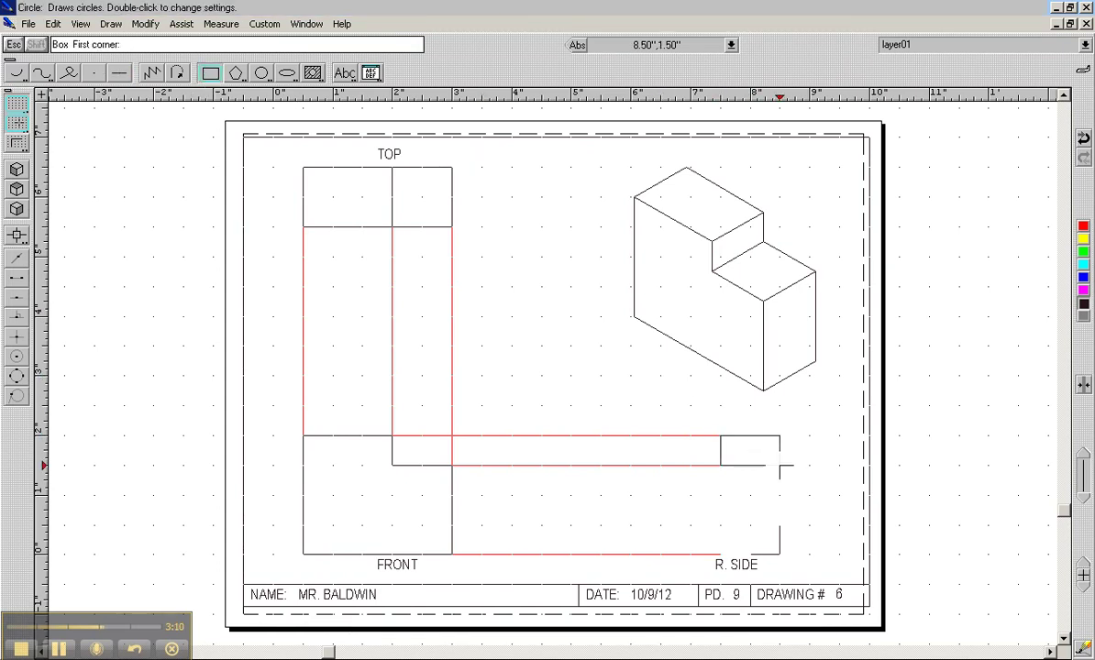
click(721, 496)
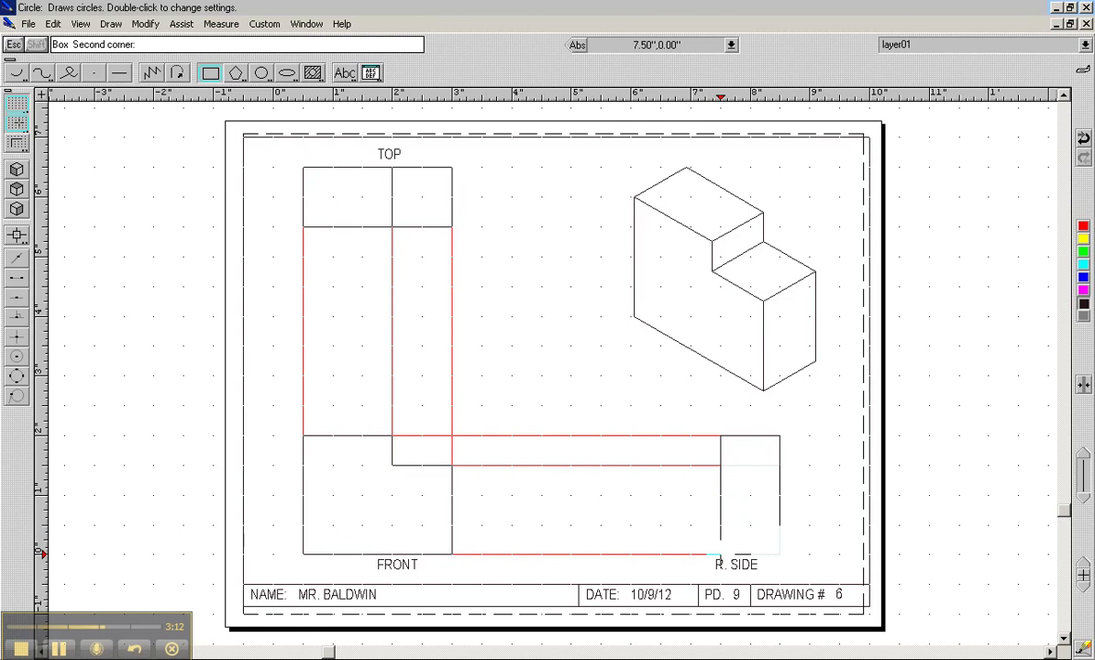
click(780, 555)
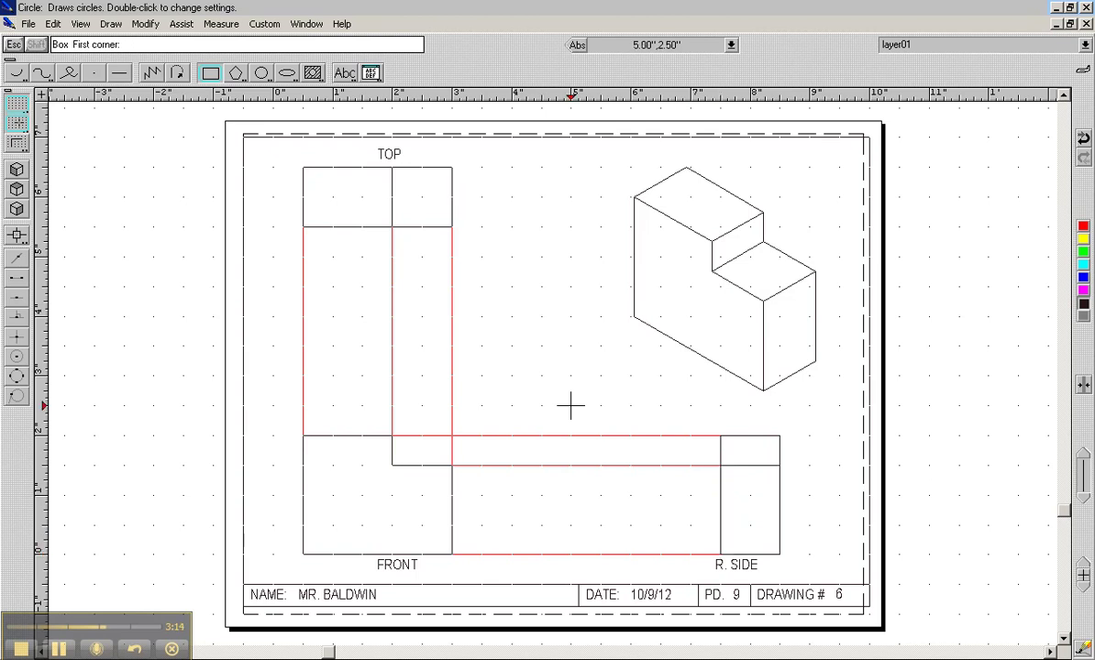